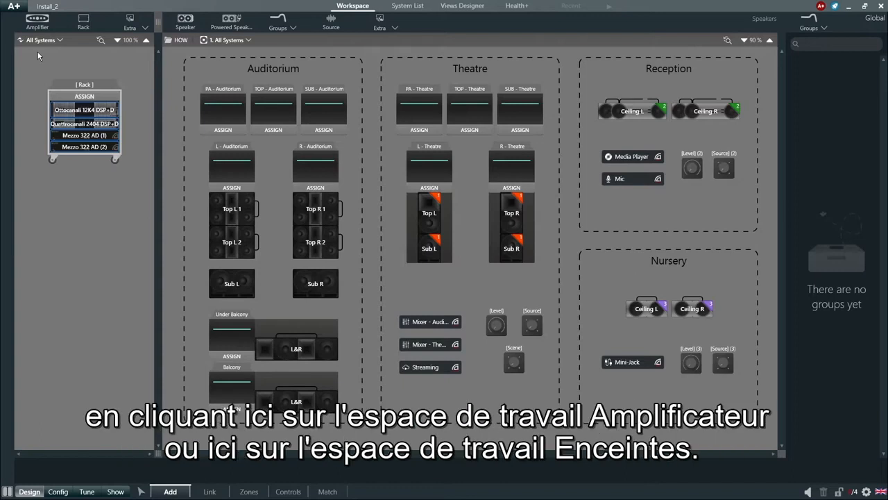
Step: View the lists of available amplifier workspaces and speaker workspaces
click(46, 40)
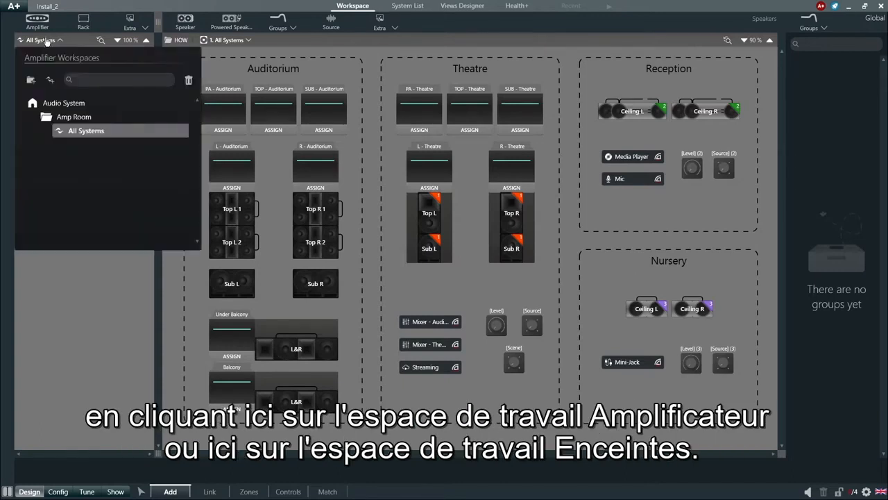
click(46, 40)
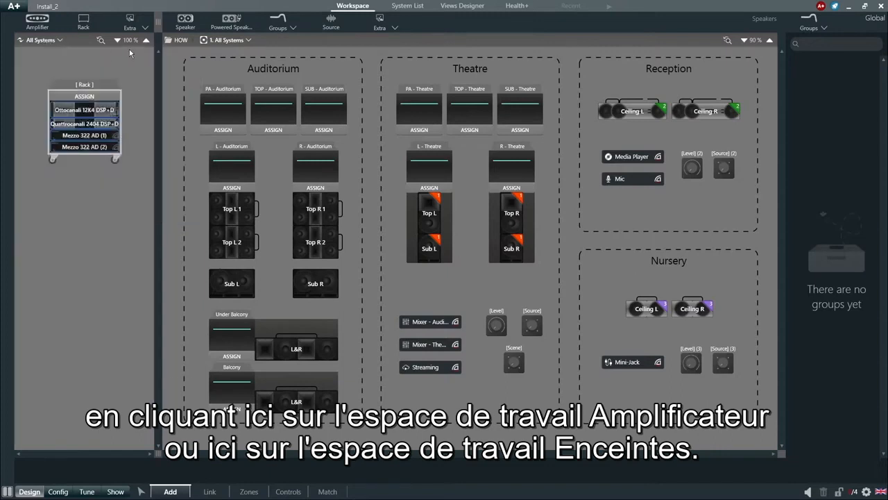
click(227, 42)
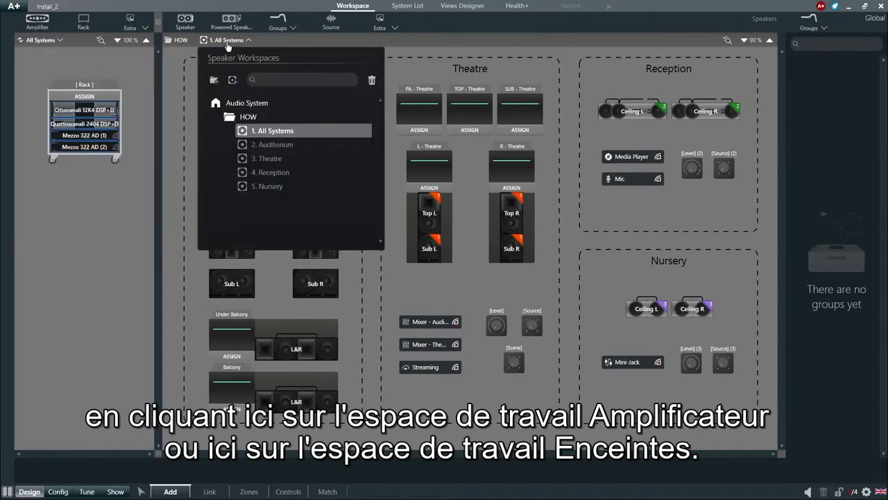
click(227, 40)
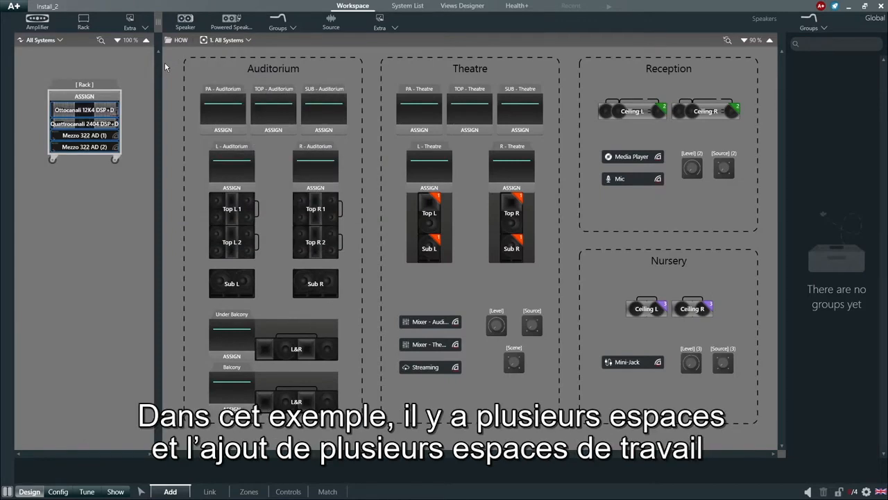
Step: Look through the Theatre, Reception and Nursery speaker workspaces one after another
click(228, 41)
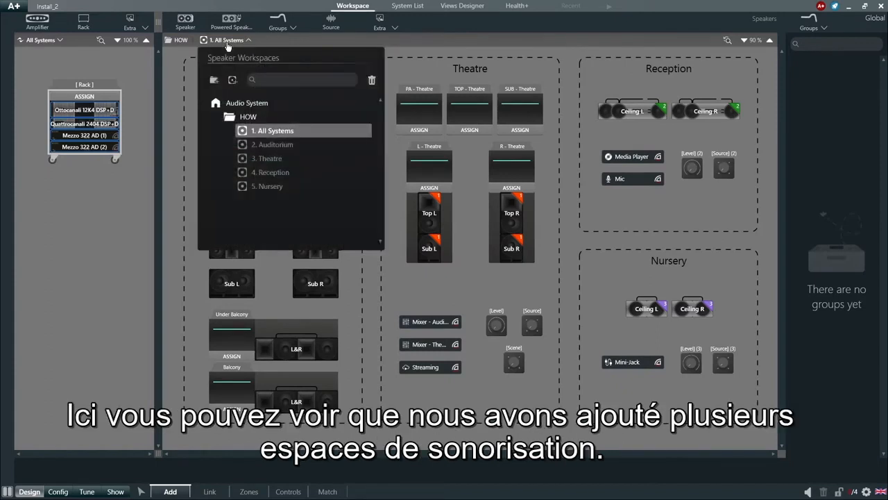
click(279, 161)
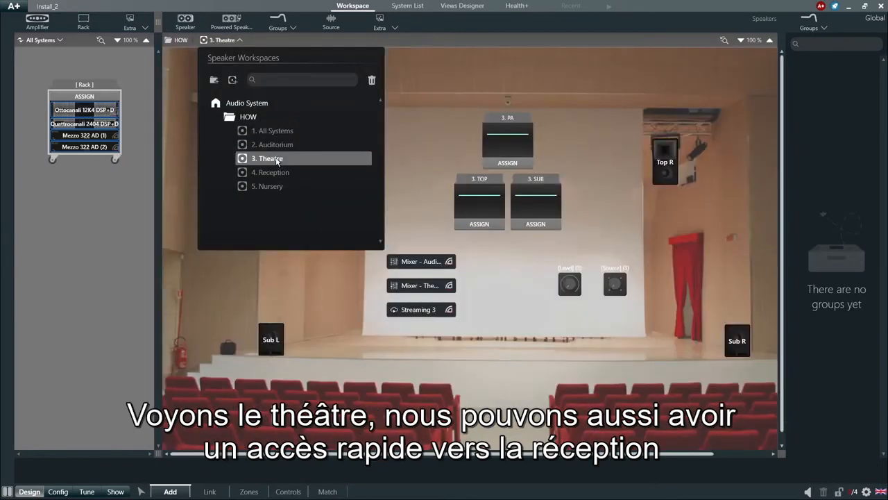
click(181, 187)
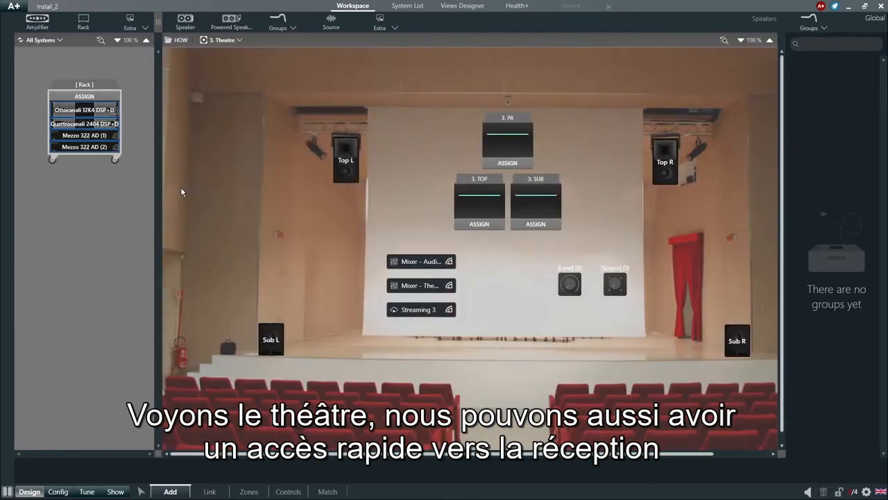
click(238, 40)
click(275, 174)
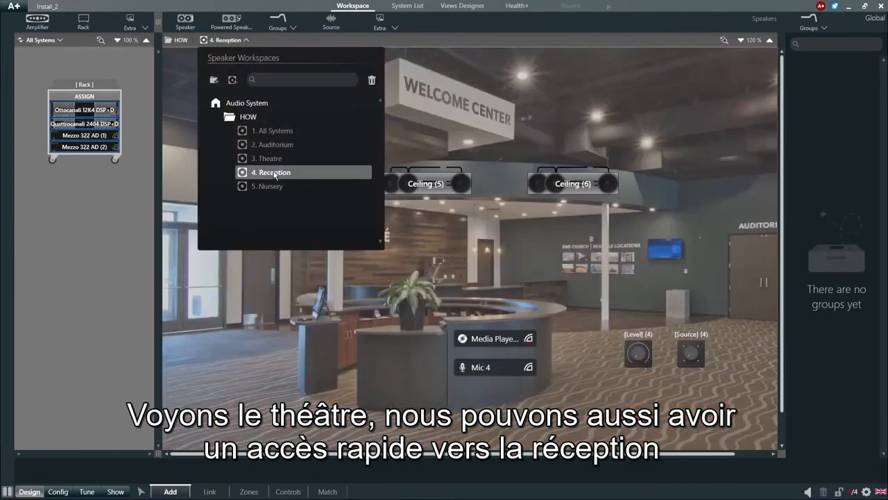
click(186, 153)
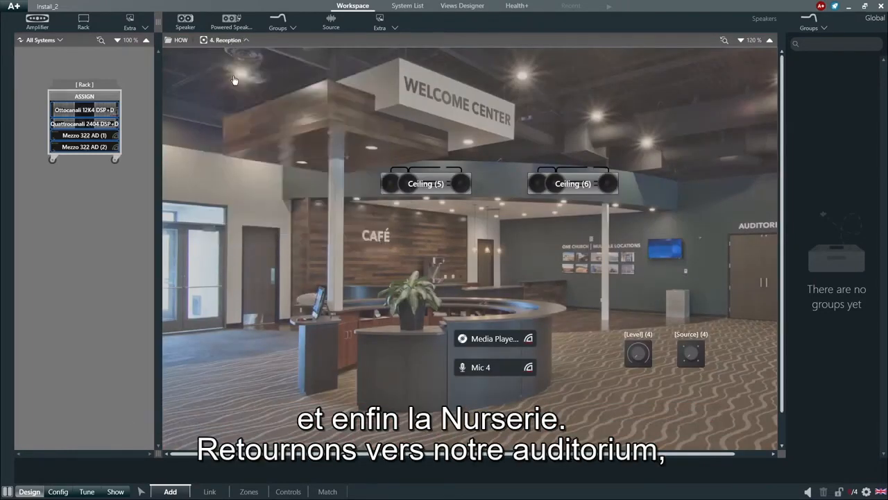
click(229, 40)
click(254, 186)
click(182, 185)
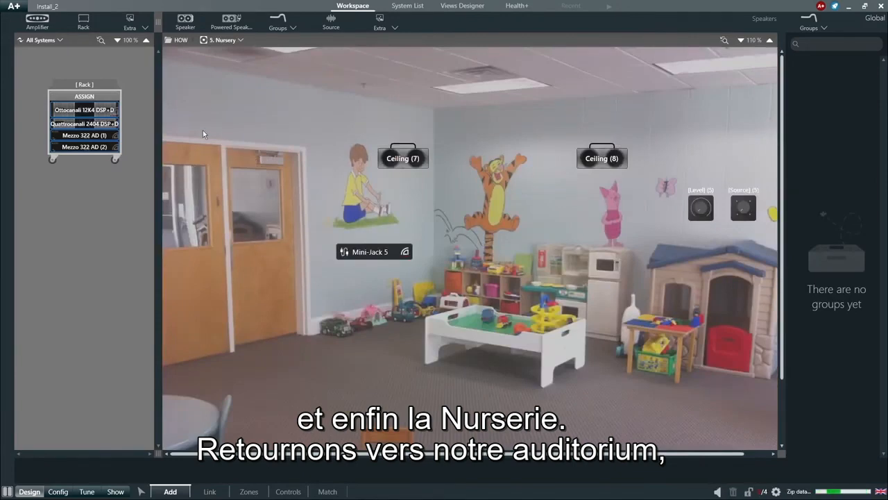
Step: Switch to the Auditorium speaker workspace and add one advanced group and one basic group to the global groups
click(224, 41)
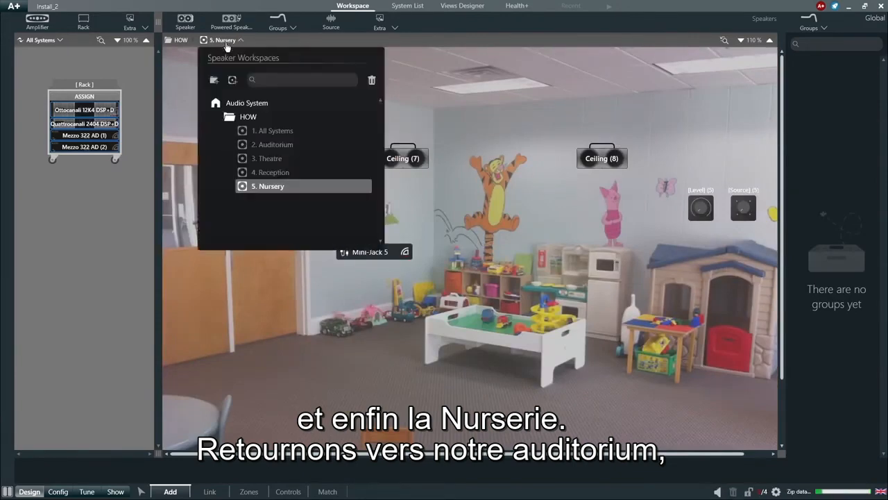
click(260, 145)
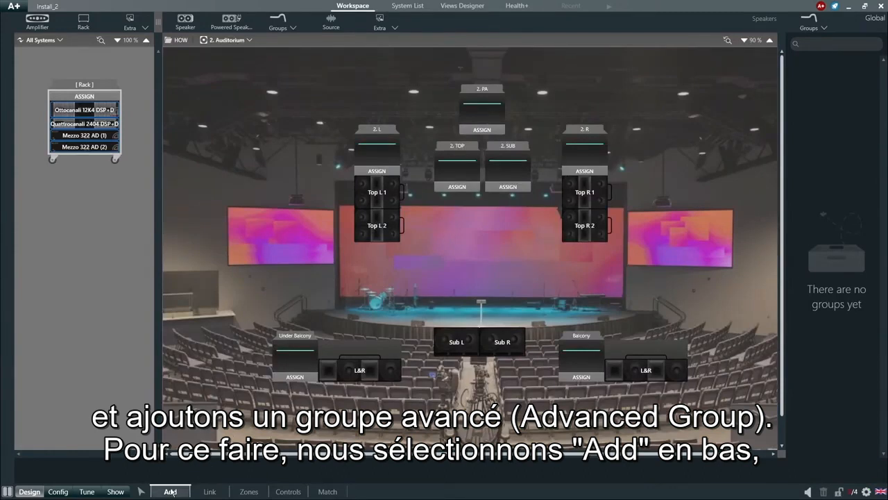
click(809, 29)
click(812, 60)
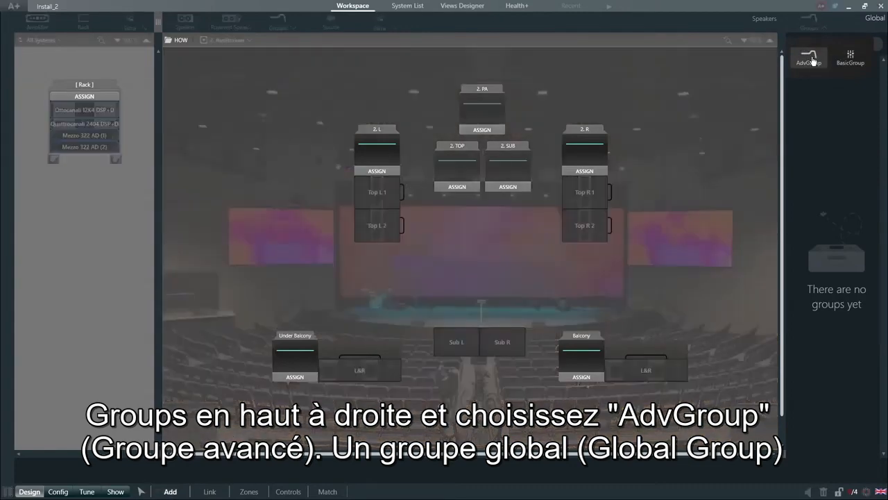
click(861, 61)
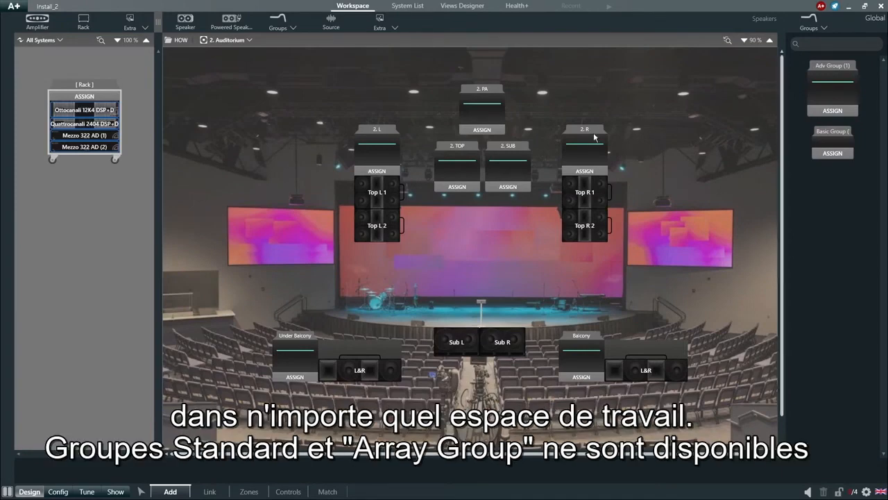
Step: Inspect the controls offered by the global advanced group and by the global basic group, and return to the workspace
click(511, 175)
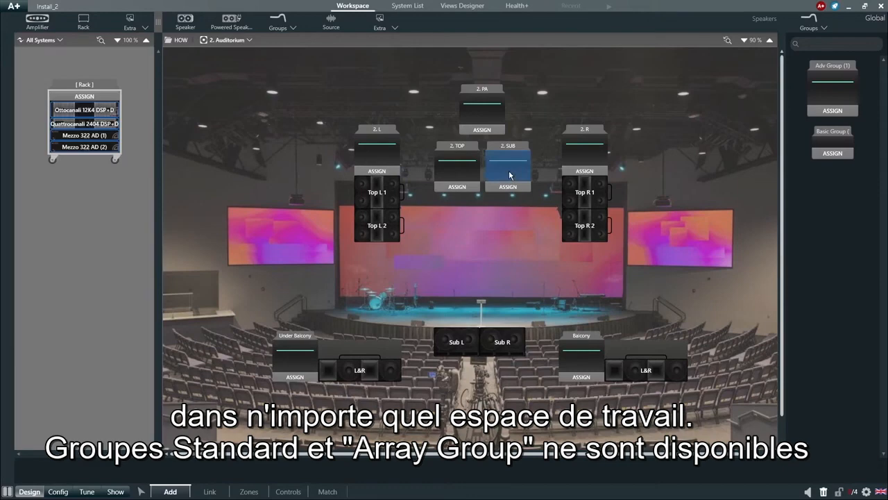
click(590, 145)
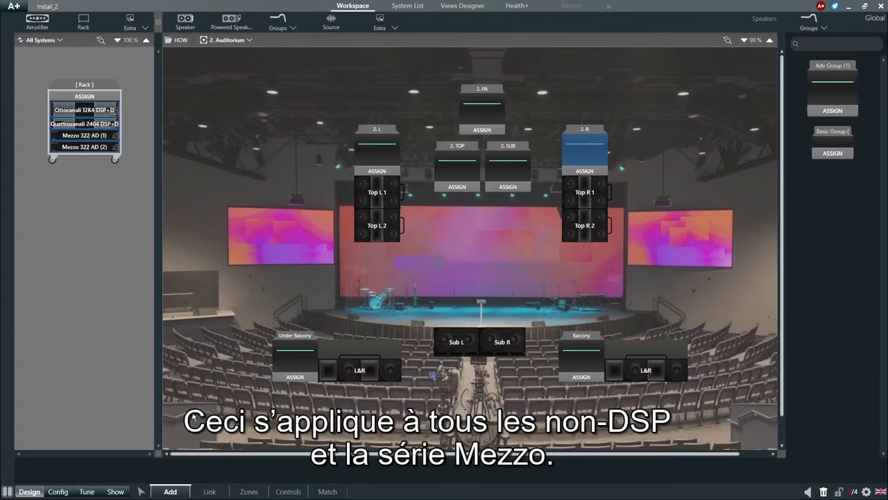
double_click(829, 84)
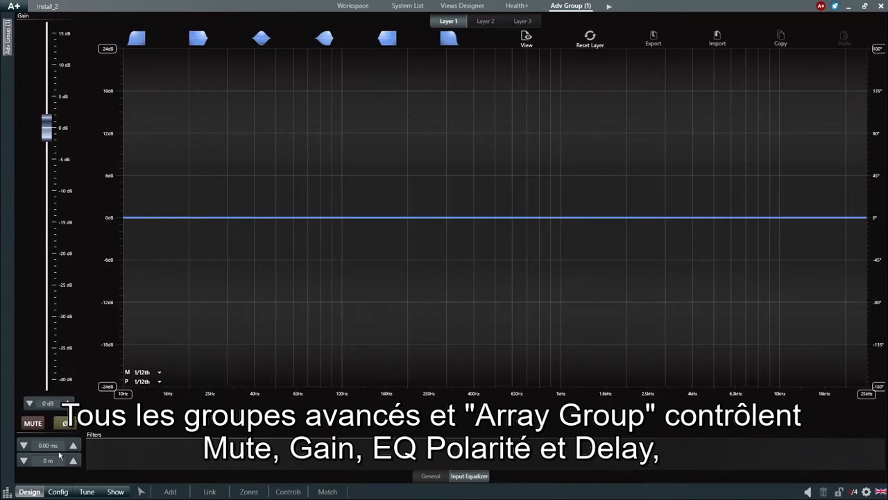
click(353, 5)
double_click(842, 134)
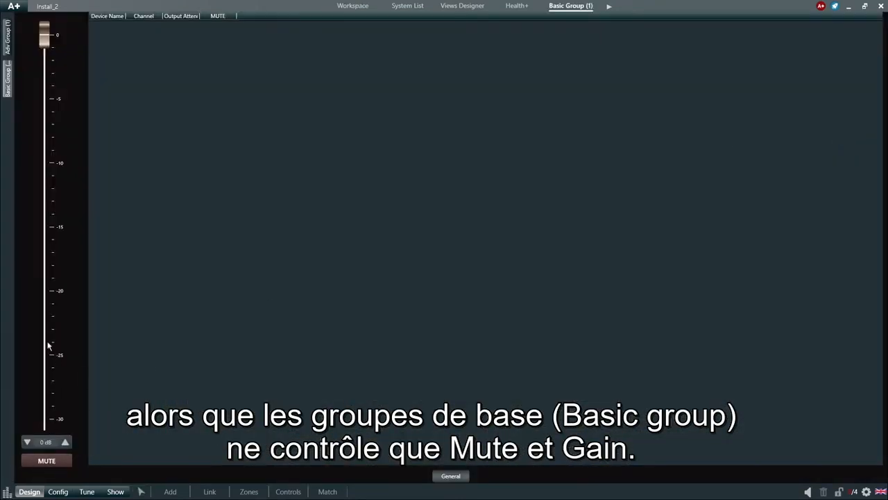
click(353, 6)
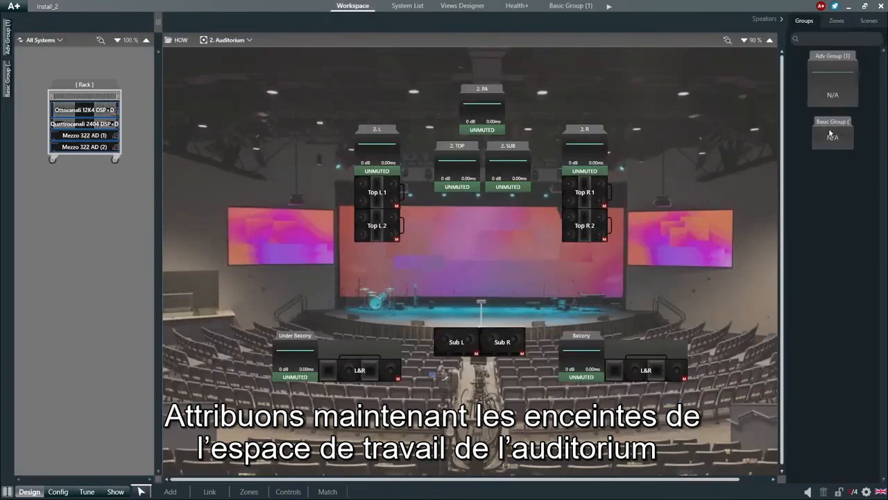
Step: Delete the basic group from the global groups
click(170, 491)
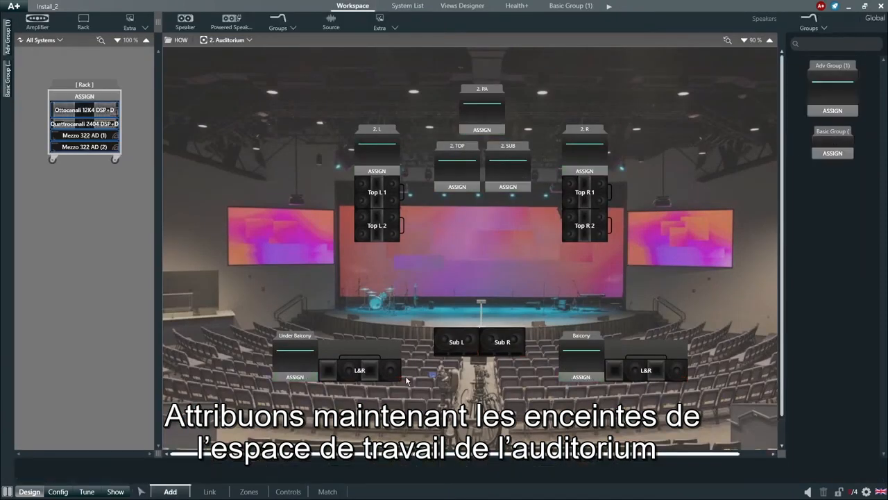
click(838, 144)
click(822, 492)
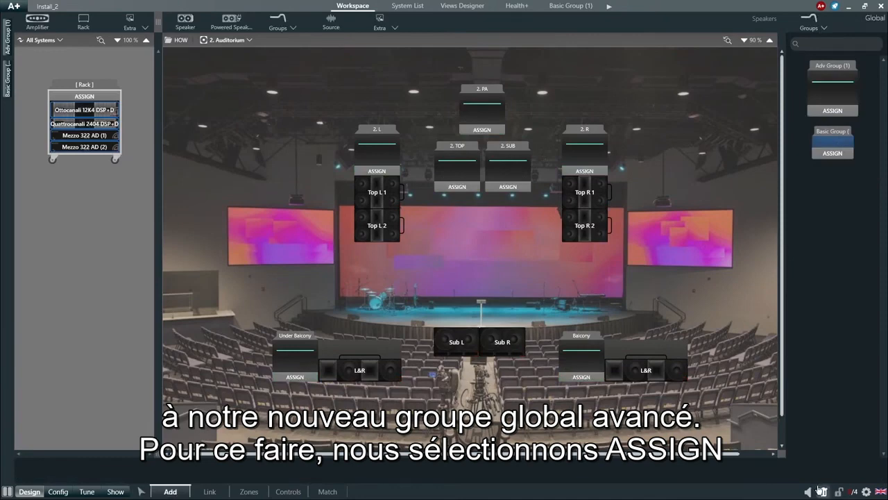
Step: Assign the Auditorium's four tops, two subs, and the Under Balcony and Balcony L&R speakers to the global advanced group
click(842, 115)
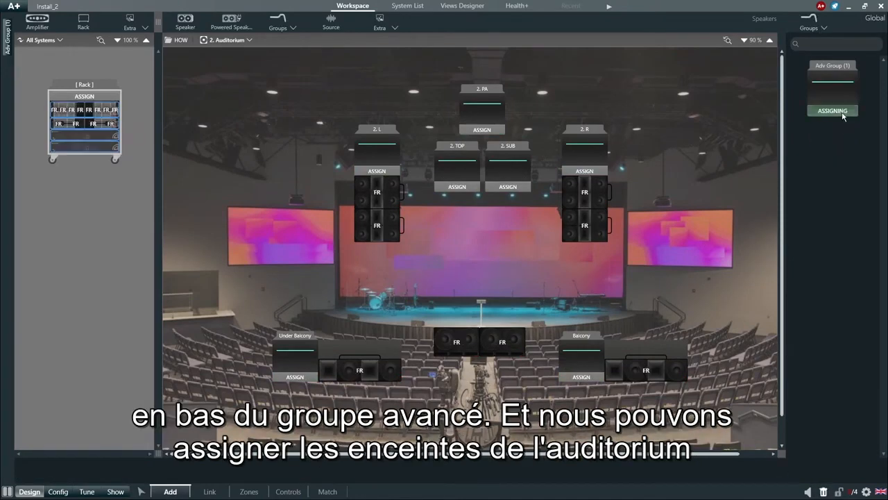
click(375, 197)
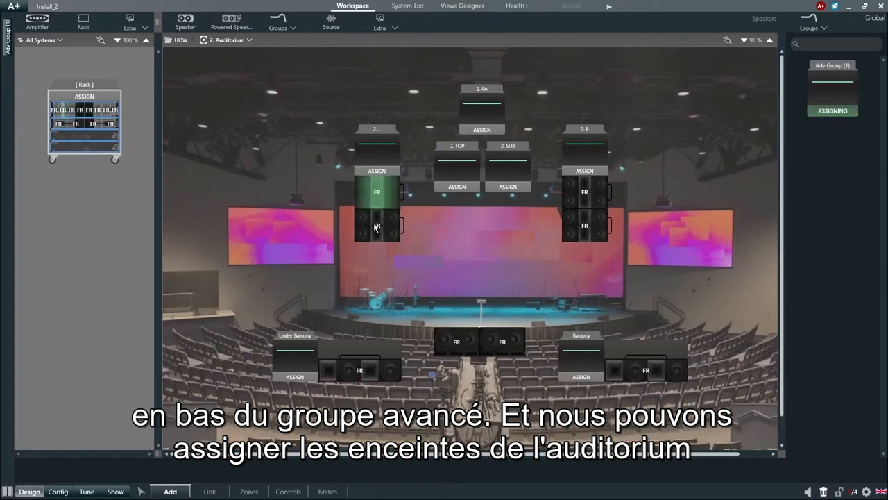
click(376, 228)
click(600, 201)
click(602, 224)
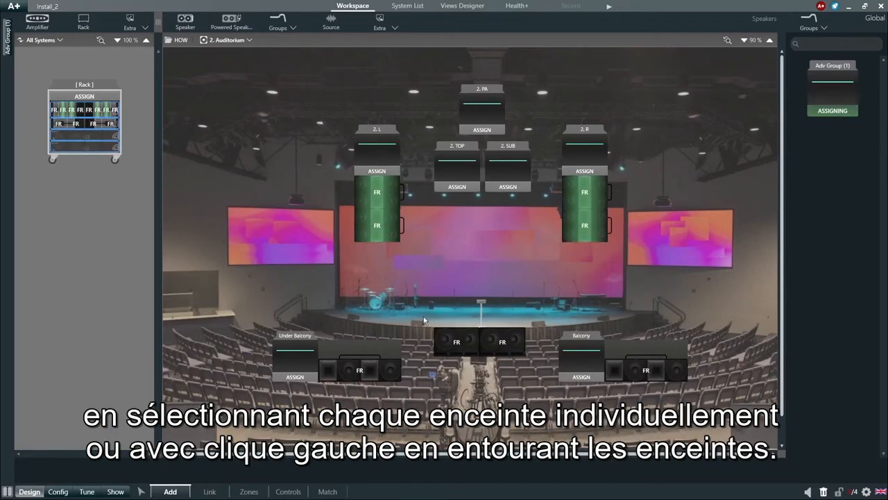
click(446, 342)
click(475, 349)
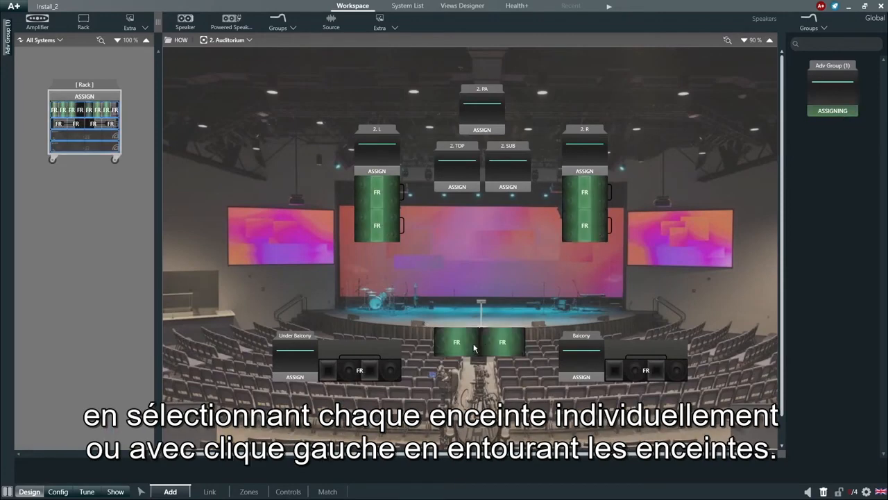
click(355, 368)
click(625, 375)
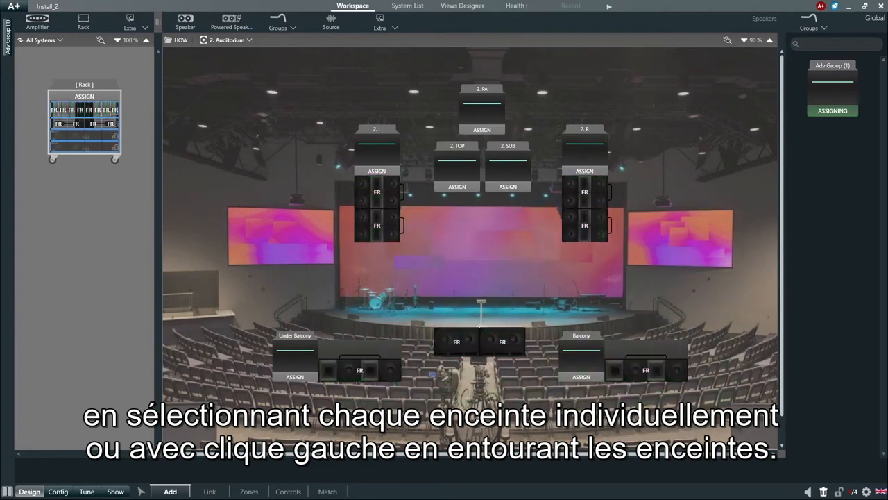
drag(742, 201, 348, 375)
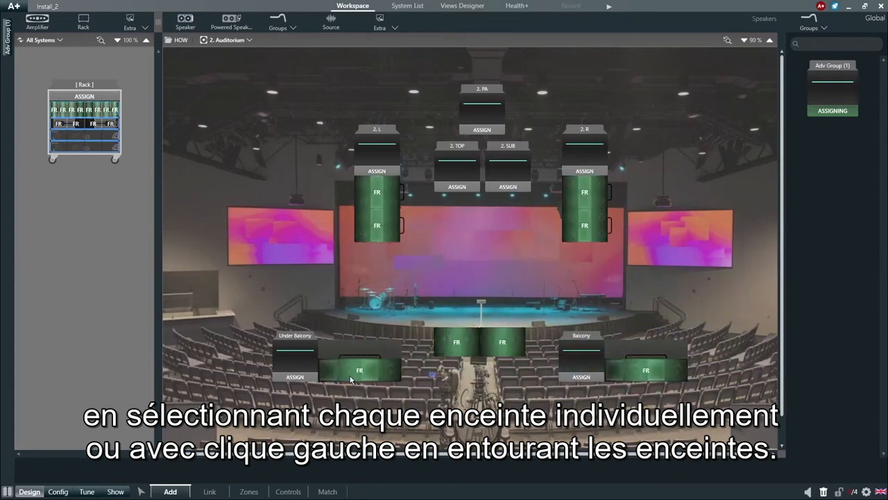
click(844, 112)
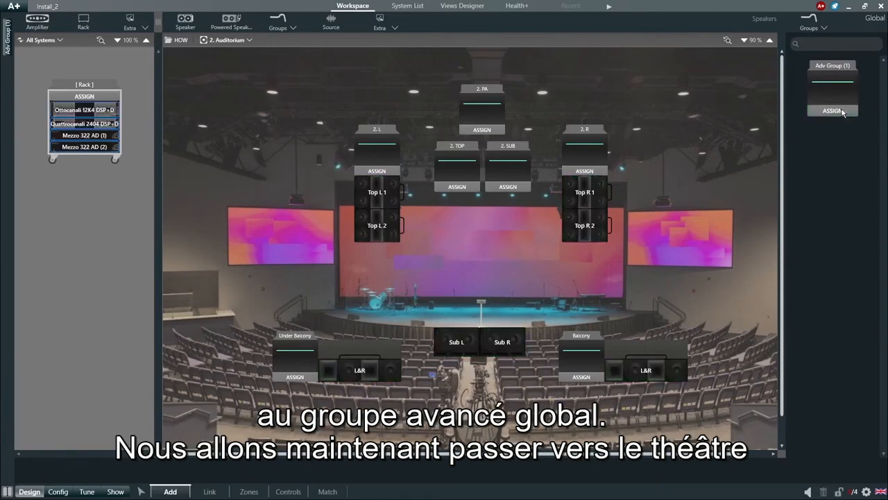
Step: In the Theatre workspace, assign Top L, Top R, Sub L and Sub R to the global advanced group
click(240, 40)
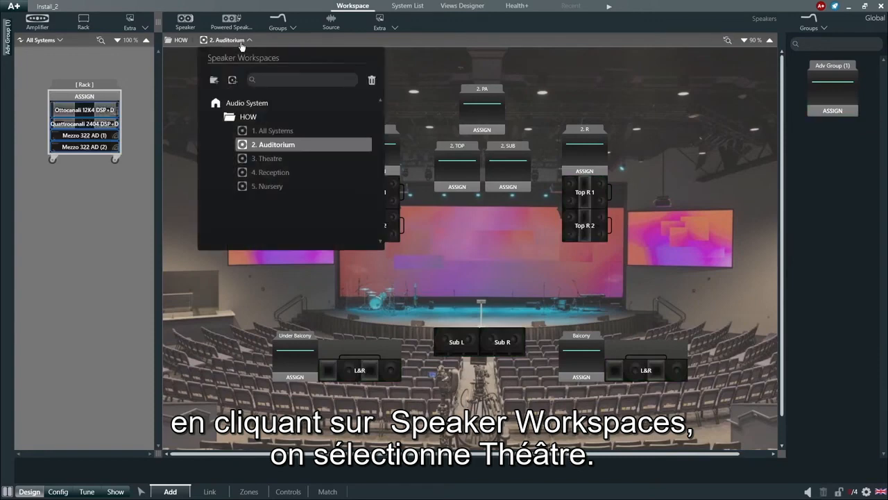
click(269, 159)
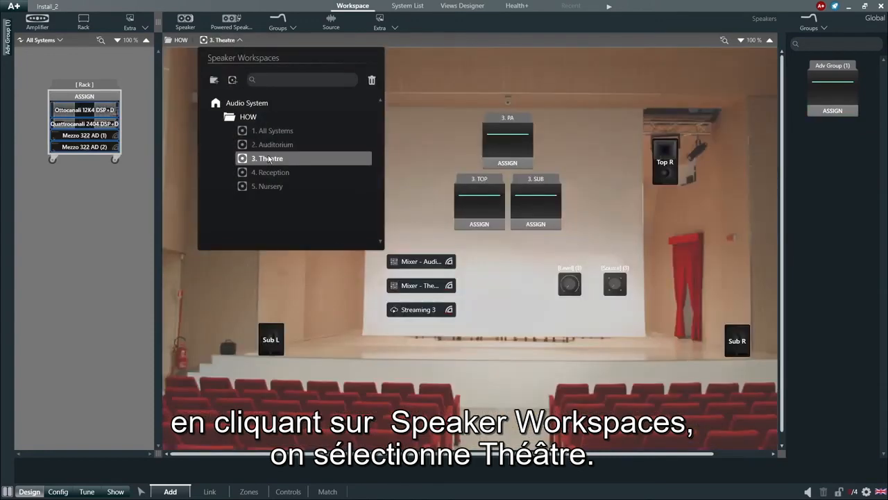
click(837, 111)
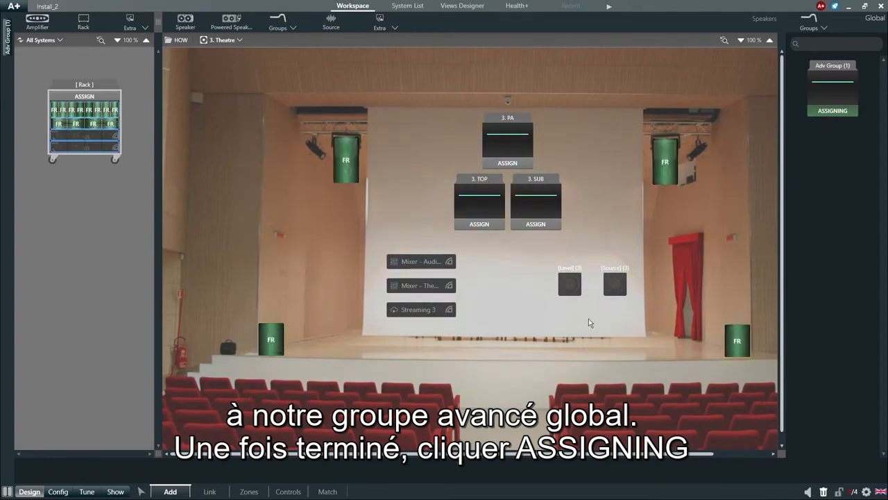
click(827, 115)
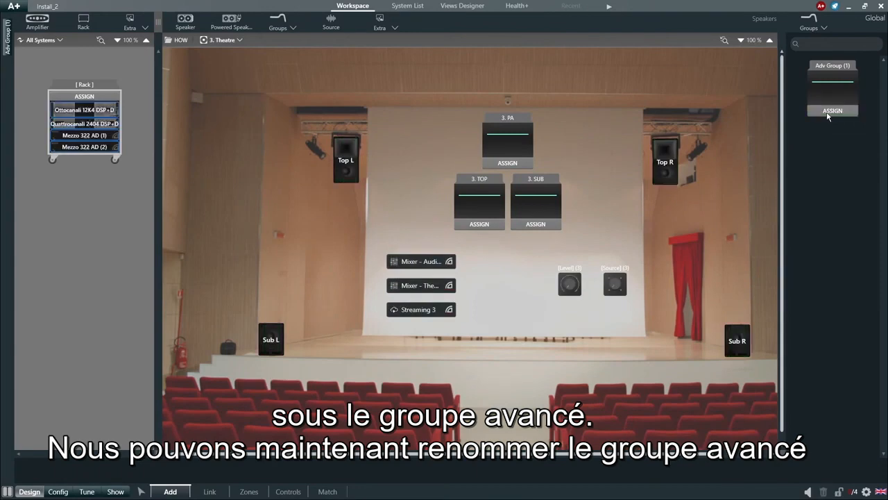
Step: Rename the global advanced group as Main
double_click(846, 65)
text(Main)
key(Return)
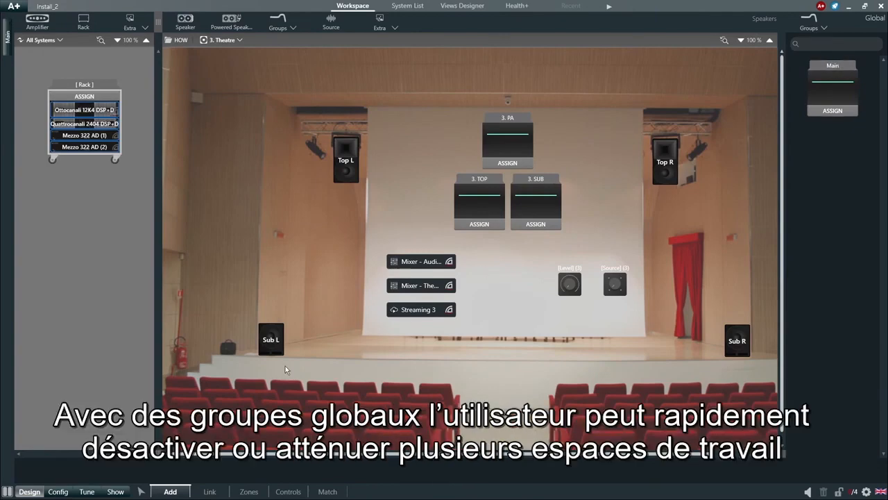
Step: Switch to Show mode and mute the global Main group
click(115, 491)
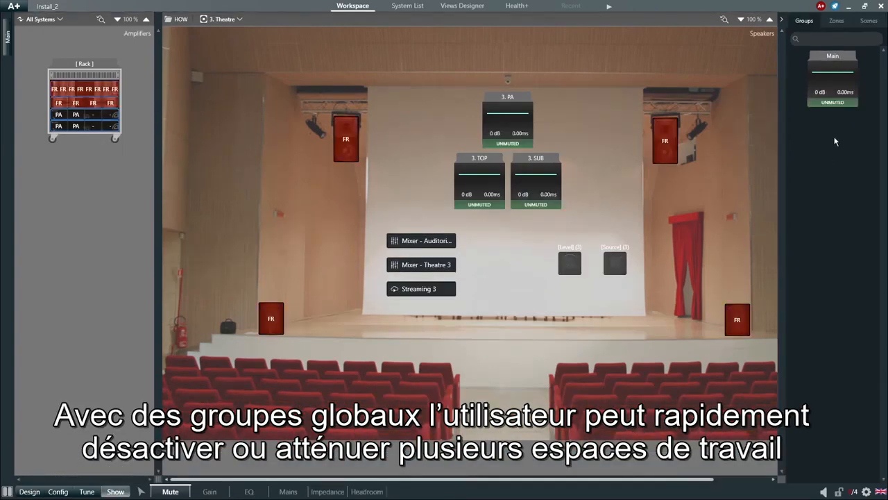
click(836, 103)
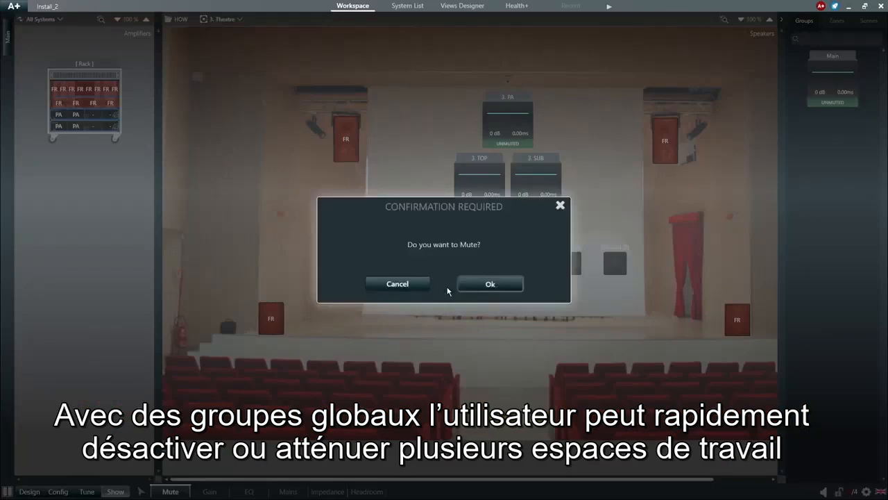
click(474, 286)
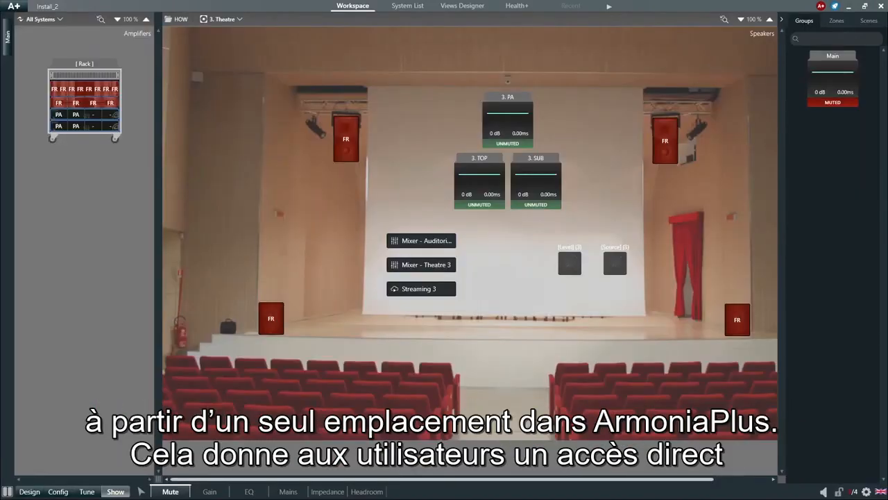
Step: Lower the gain of the global Main group to -2 dB
click(209, 491)
click(817, 102)
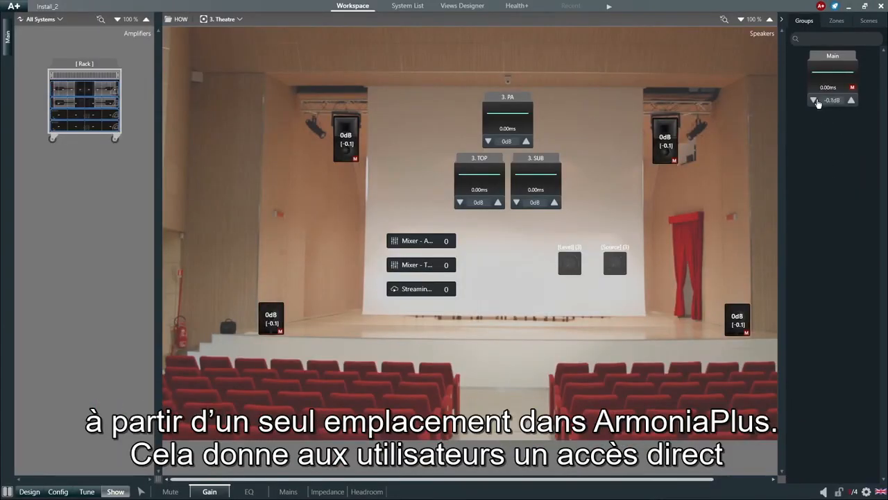
click(817, 102)
click(817, 102)
click(816, 101)
click(816, 101)
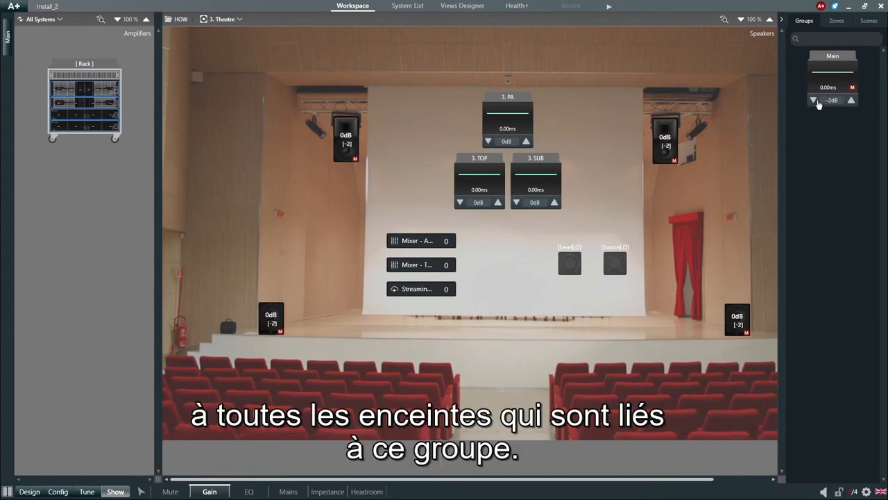